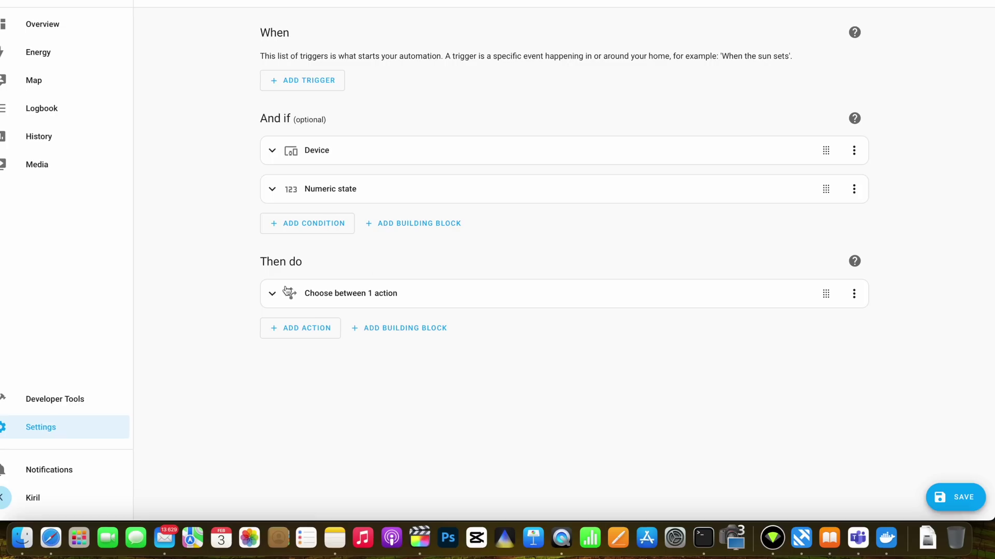
Step: Expand 'Choose between 1 action' and drag the Numeric state condition into Option 1's Conditions
click(267, 294)
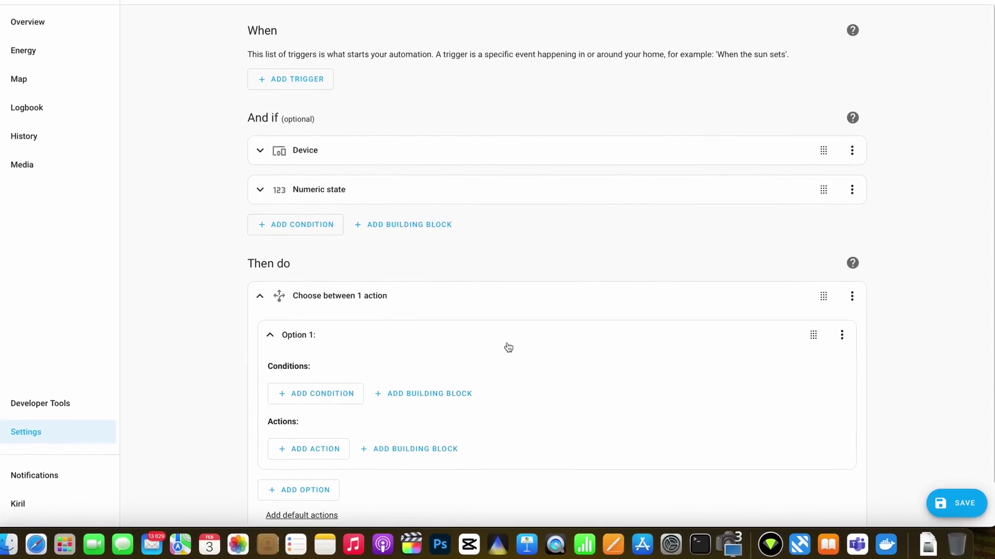
drag(824, 189, 800, 381)
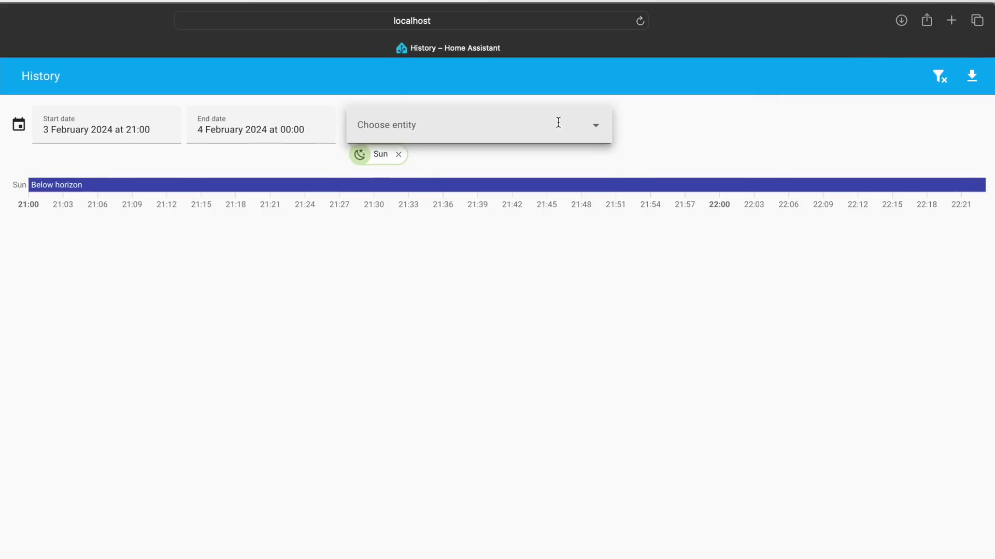
Step: Add Bulb to the History chart, open the downloaded history-1.csv in Numbers, then expand device info
click(556, 122)
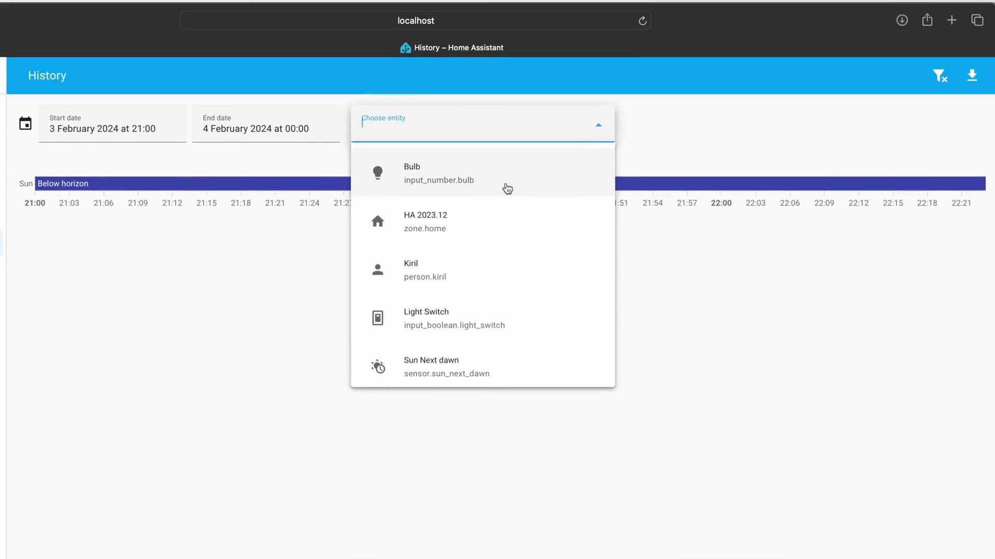
click(507, 188)
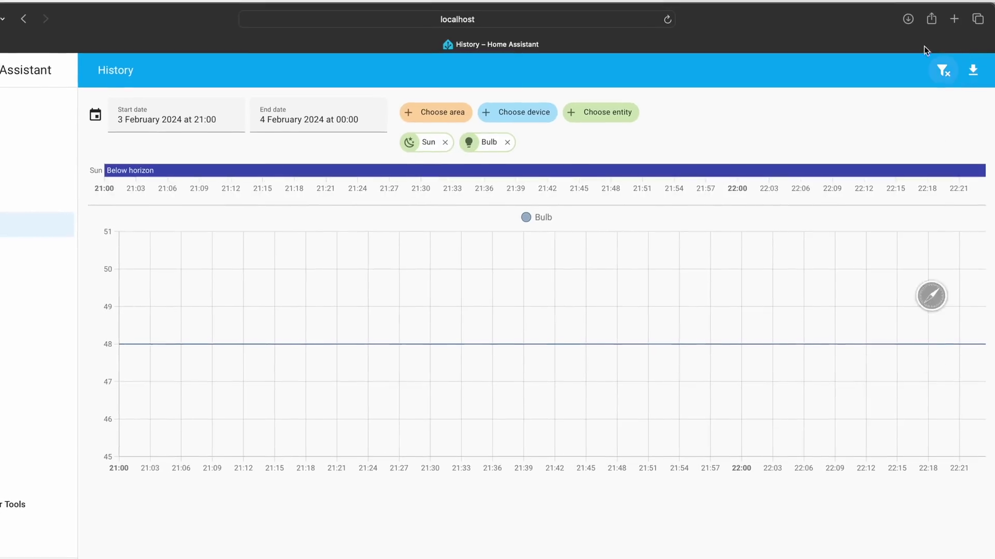
click(908, 18)
double_click(863, 68)
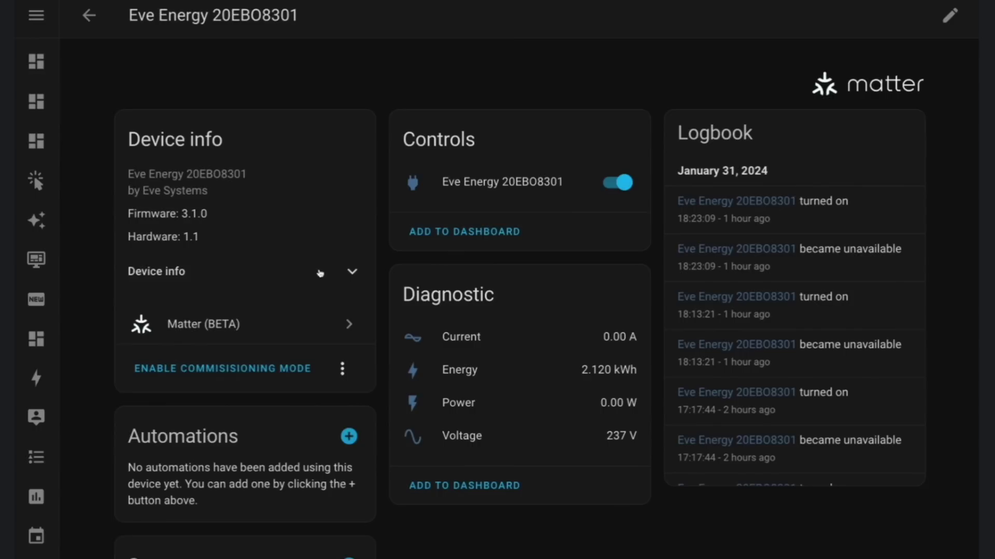
click(320, 272)
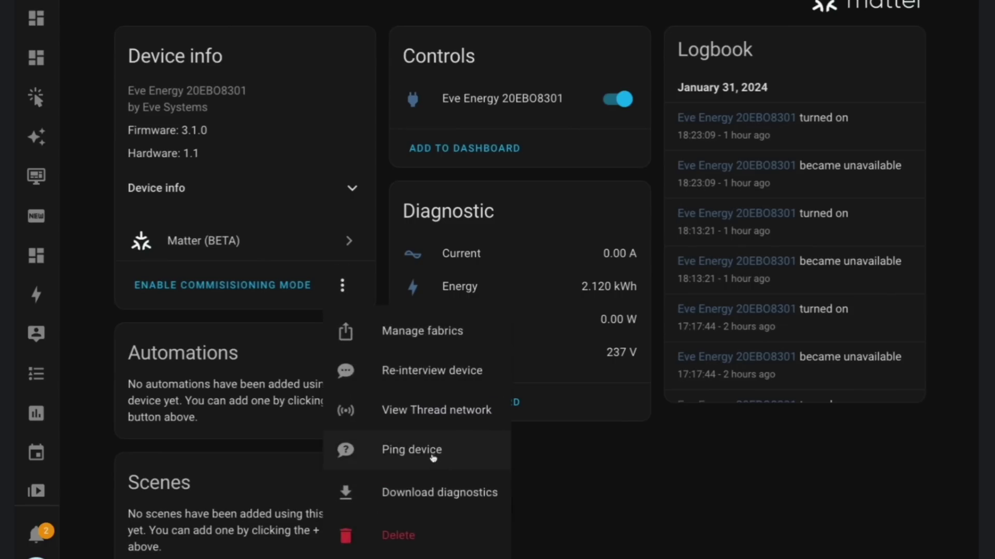
Step: Ping the Eve Energy plug on all its addresses via the Matter menu, then close the results
click(433, 450)
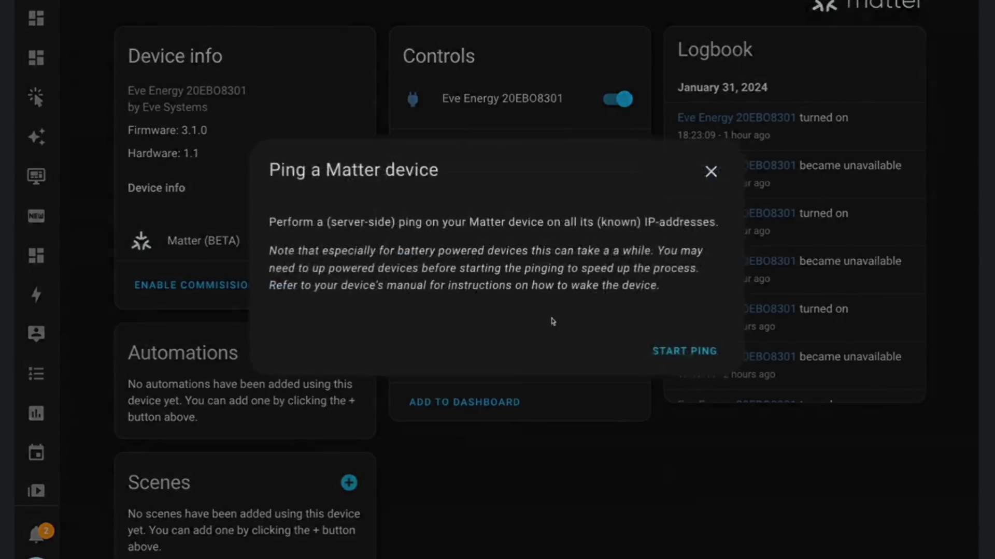
click(703, 350)
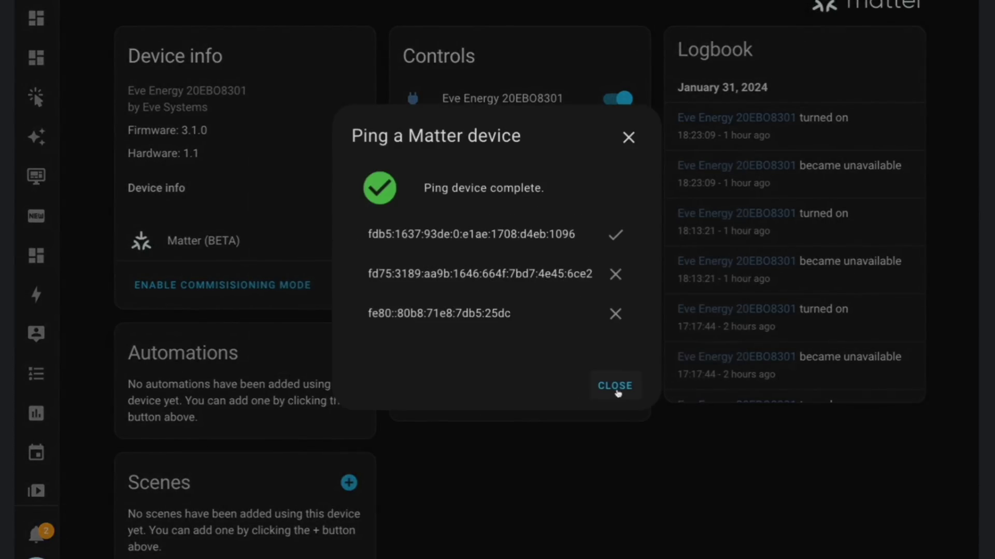
click(615, 387)
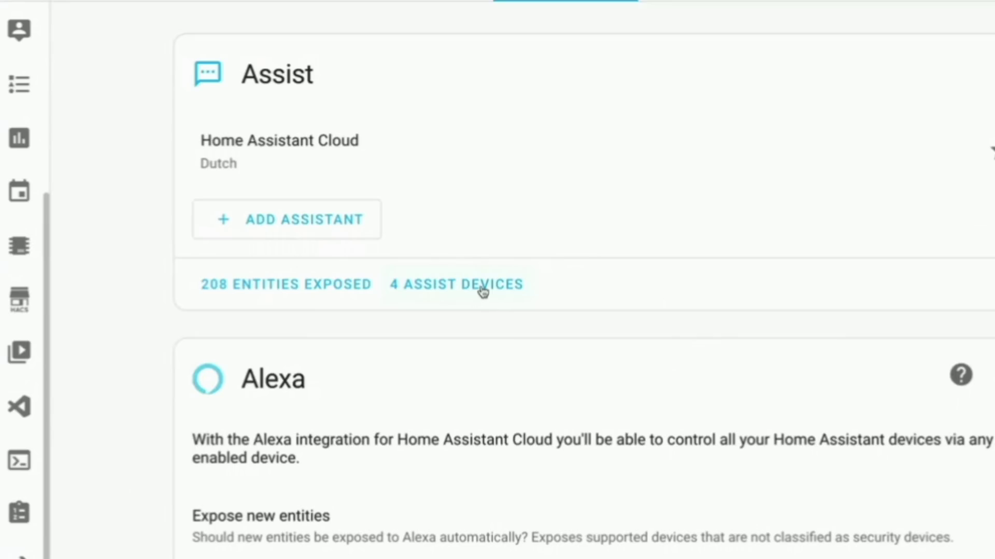
Step: Show the table of the 4 Assist devices
click(481, 296)
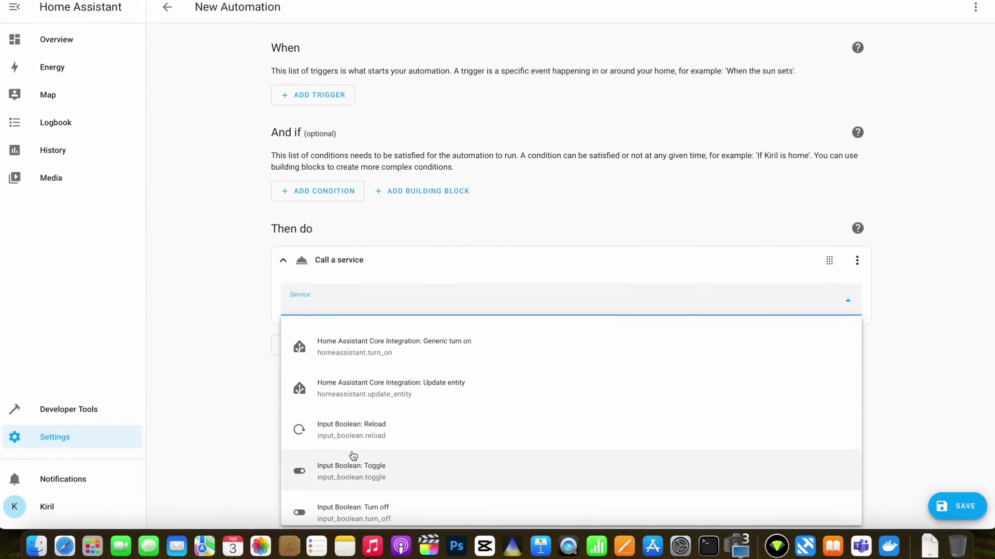
Step: Scroll through the Call a service action's Service dropdown list
scroll(352, 456, down, 1)
scroll(352, 455, down, 7)
scroll(346, 457, down, 2)
scroll(292, 485, down, 3)
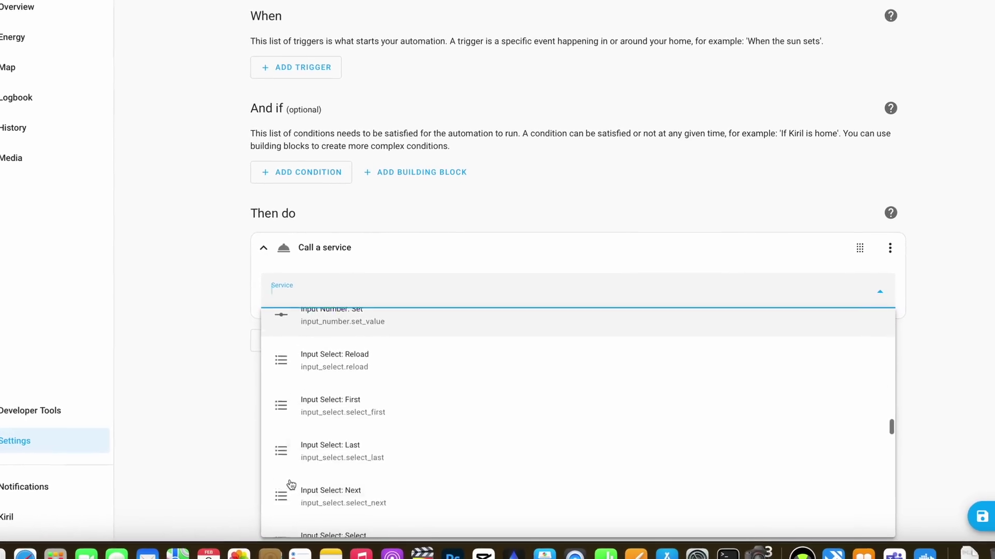
scroll(291, 485, down, 6)
scroll(272, 447, down, 7)
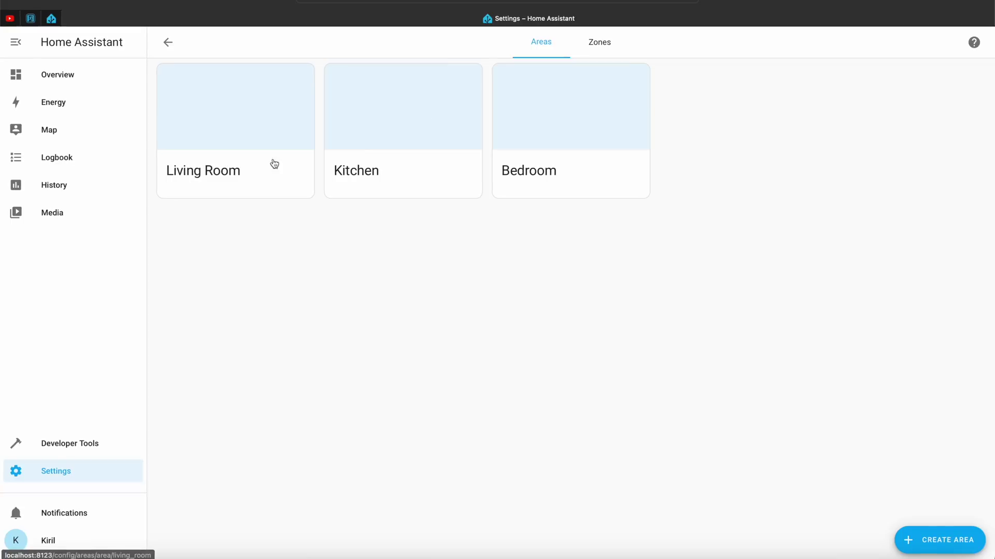
Step: Set the Living Room area's icon to mdi:sofa in Area settings, update it, and return to Areas
click(273, 164)
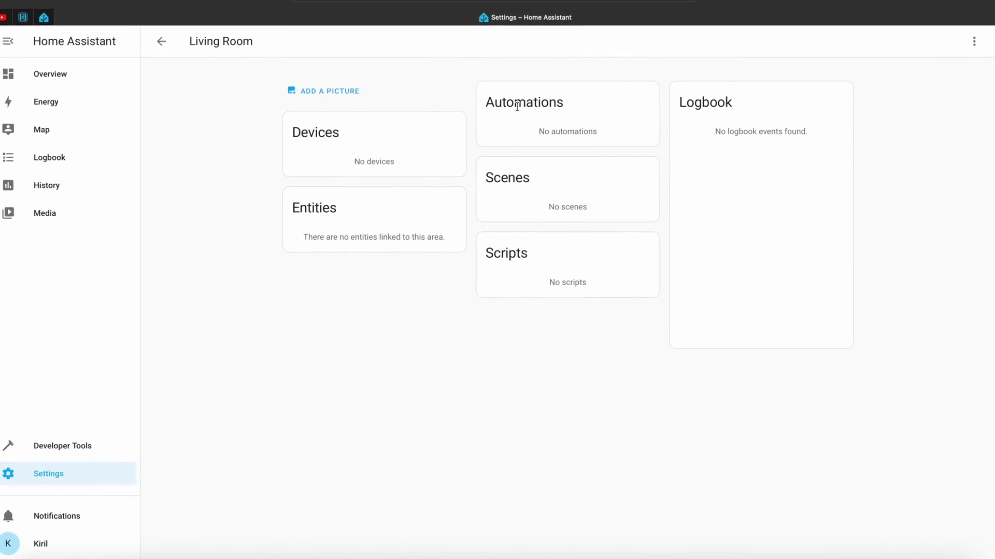
click(974, 41)
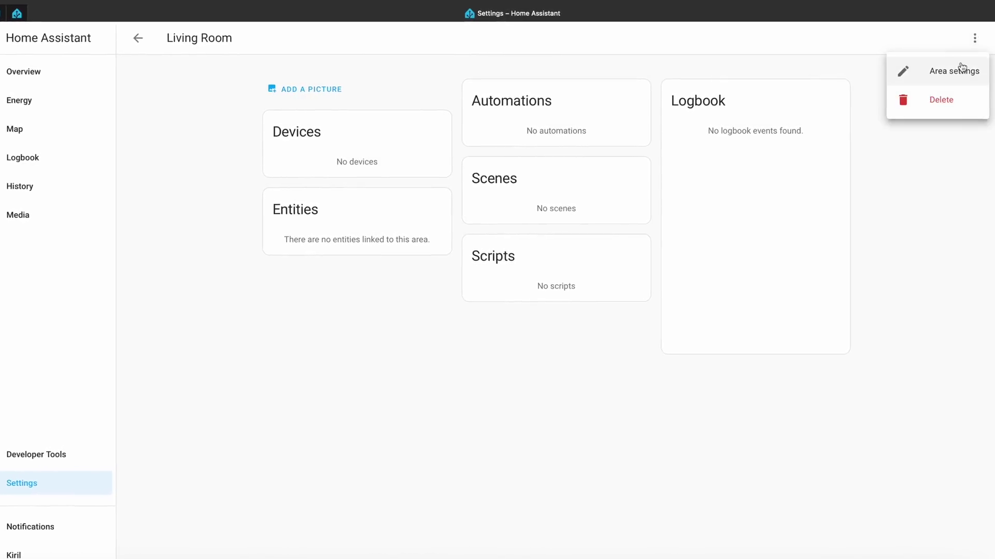
click(953, 71)
click(555, 233)
text(living)
click(481, 290)
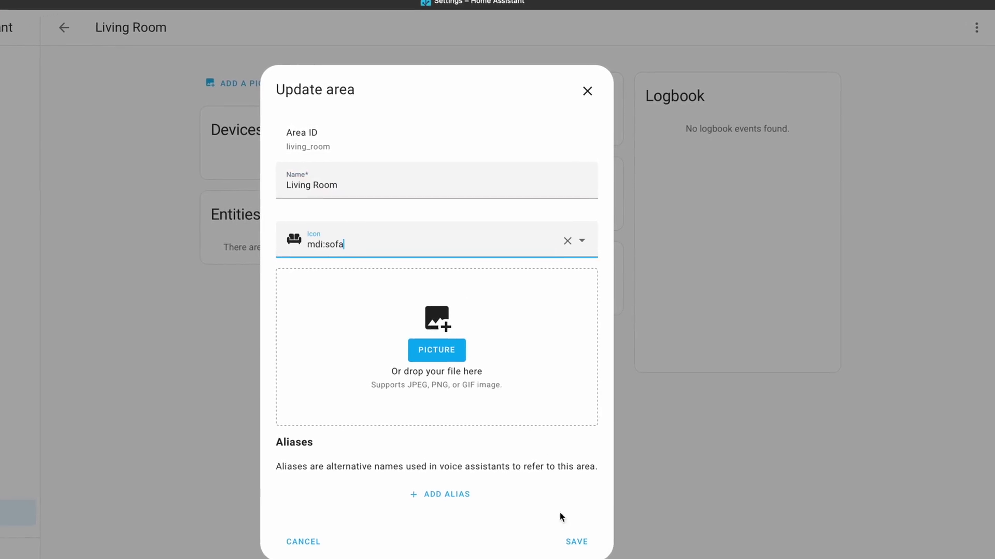
click(576, 541)
click(63, 27)
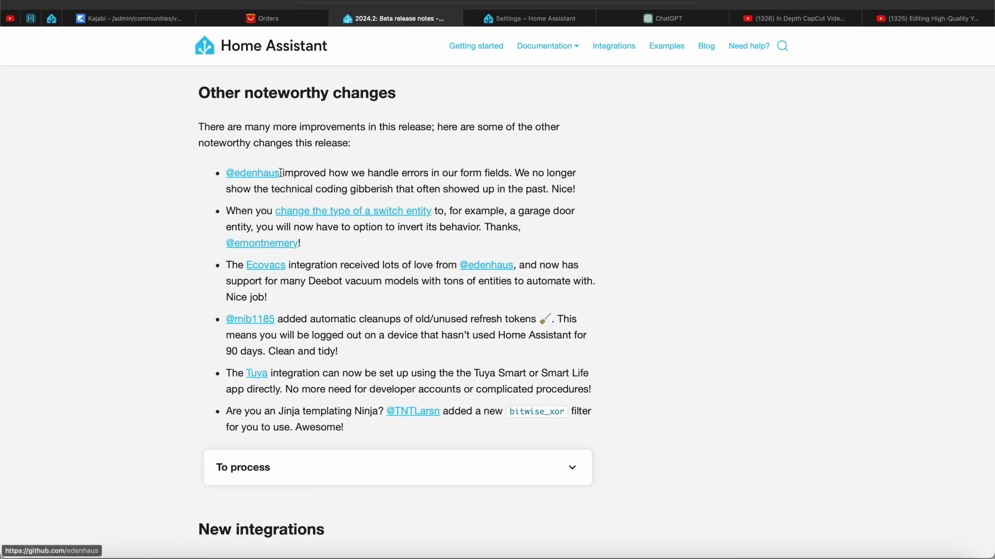
Step: Highlight release-note bullets on form-field errors, switch inversion, Ecovacs and refresh token cleanup
drag(281, 172, 491, 211)
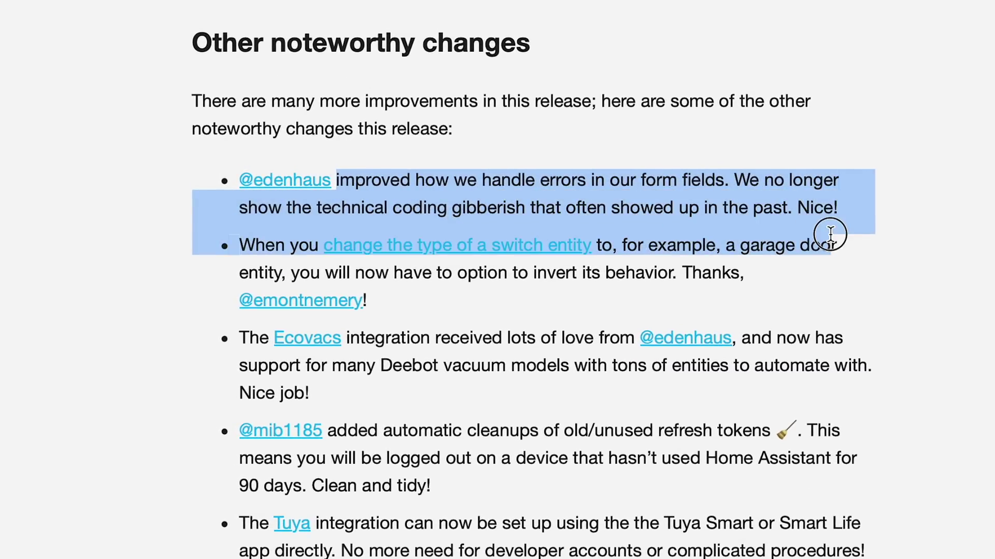
drag(830, 234, 847, 208)
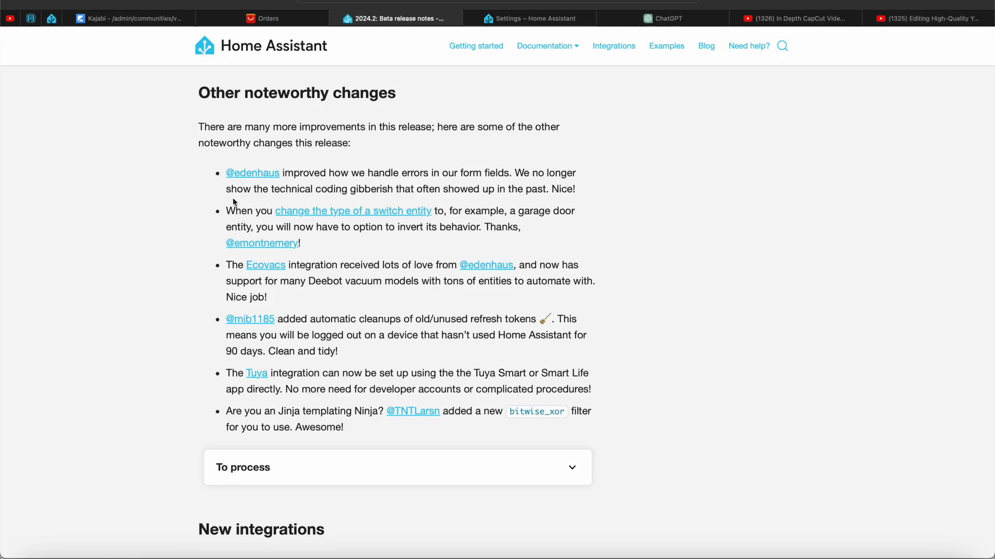
drag(226, 211, 302, 243)
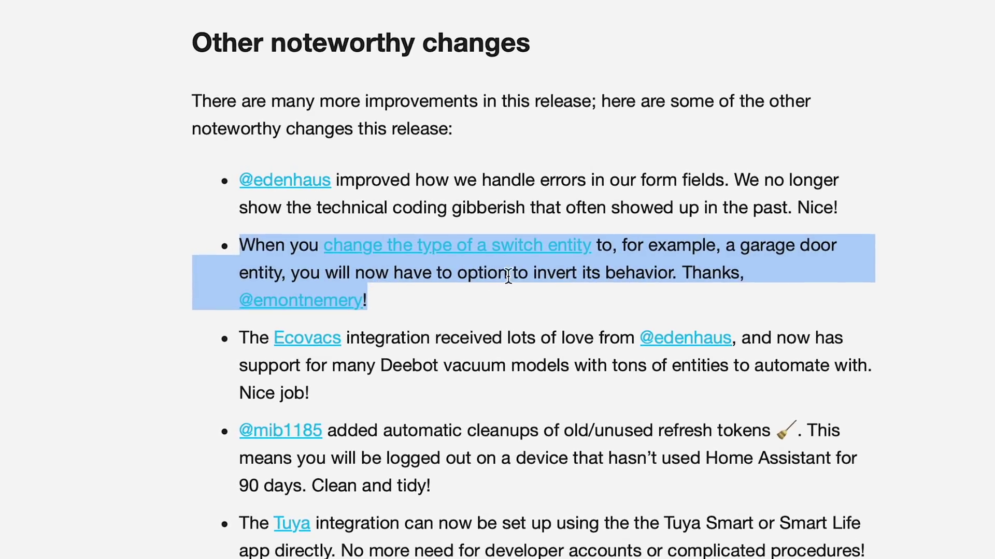
click(384, 270)
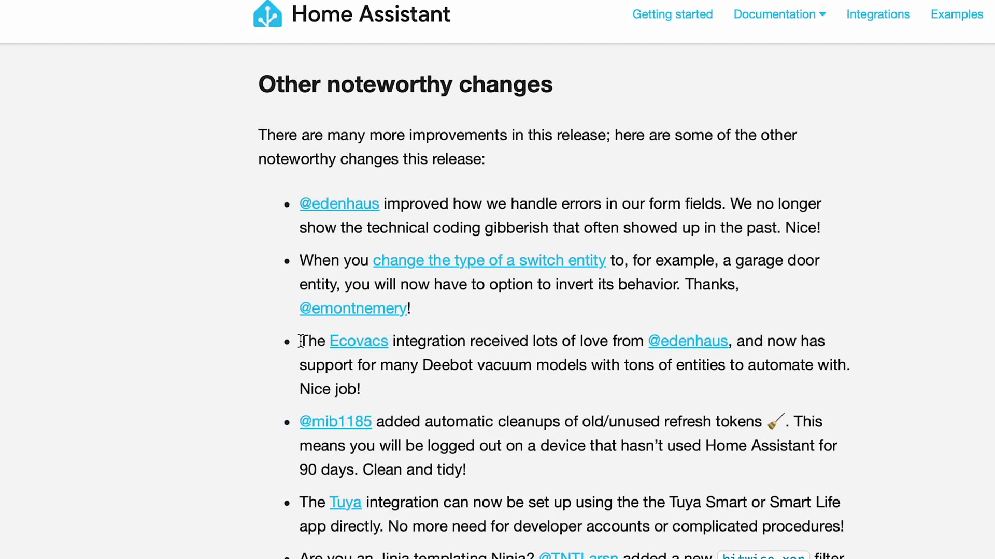
drag(301, 341, 371, 387)
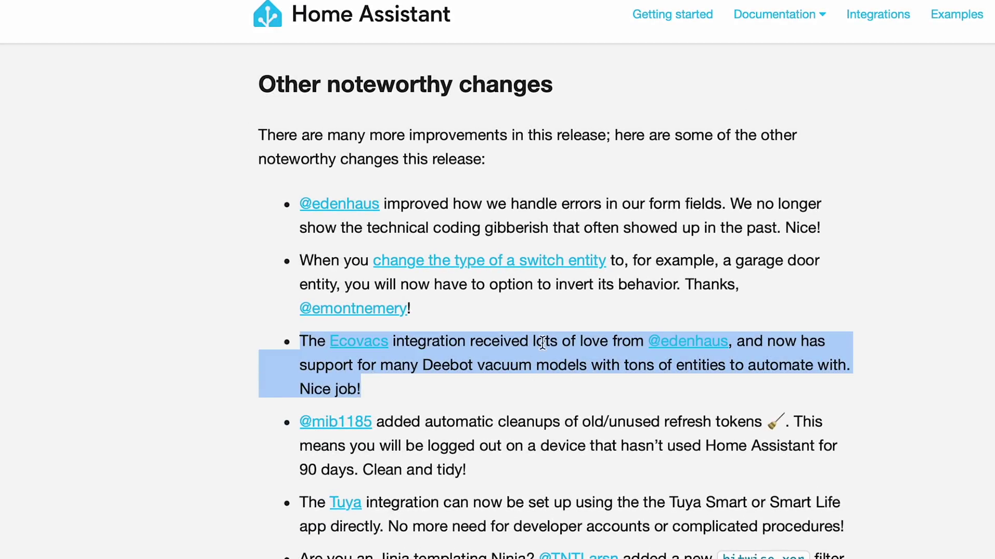
drag(293, 415, 471, 459)
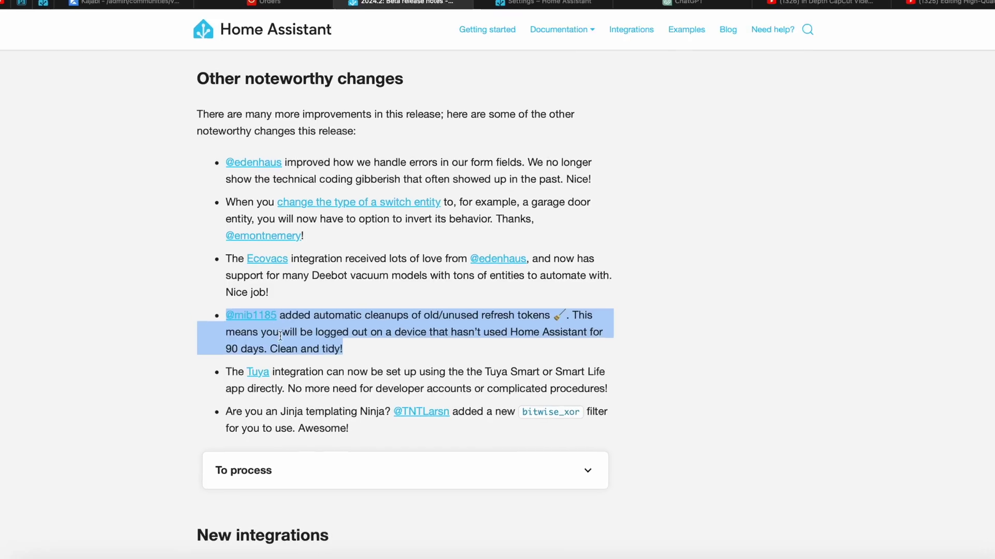
Step: Highlight the note that Tuya can be set up with the Smart Life or Tuya Smart app
drag(217, 355, 810, 376)
drag(871, 374, 843, 376)
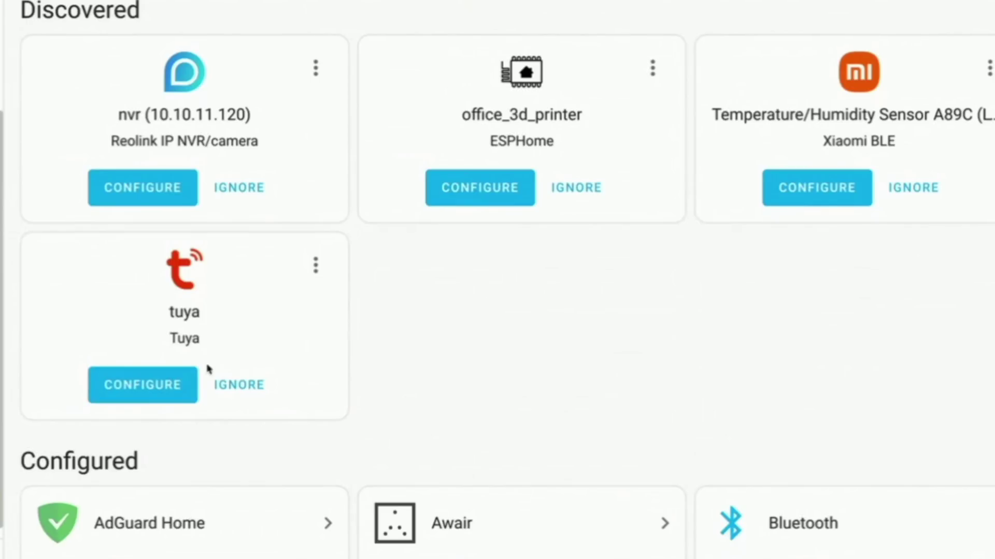
click(193, 383)
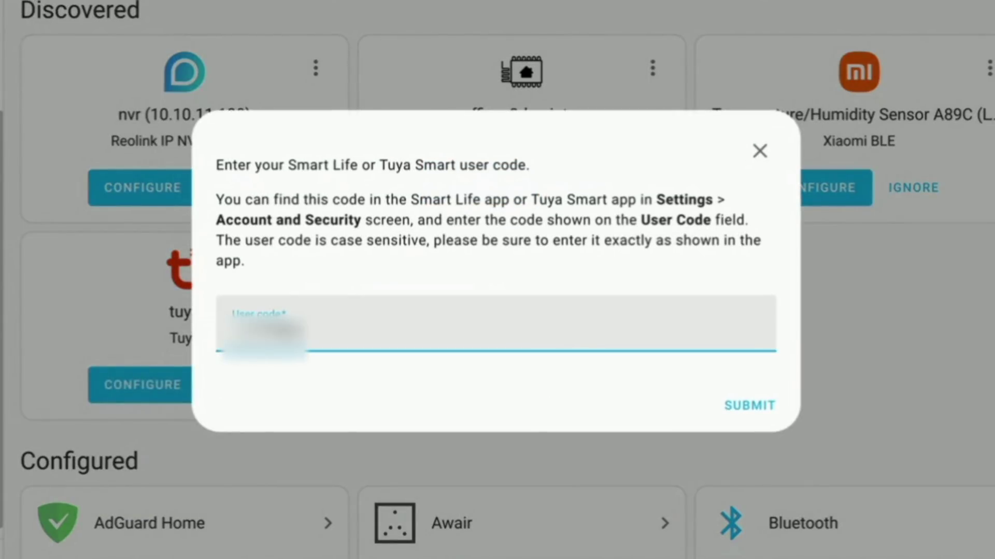
Step: Submit the Smart Life user code, confirm the QR code login, and open the tuya integration page
click(778, 412)
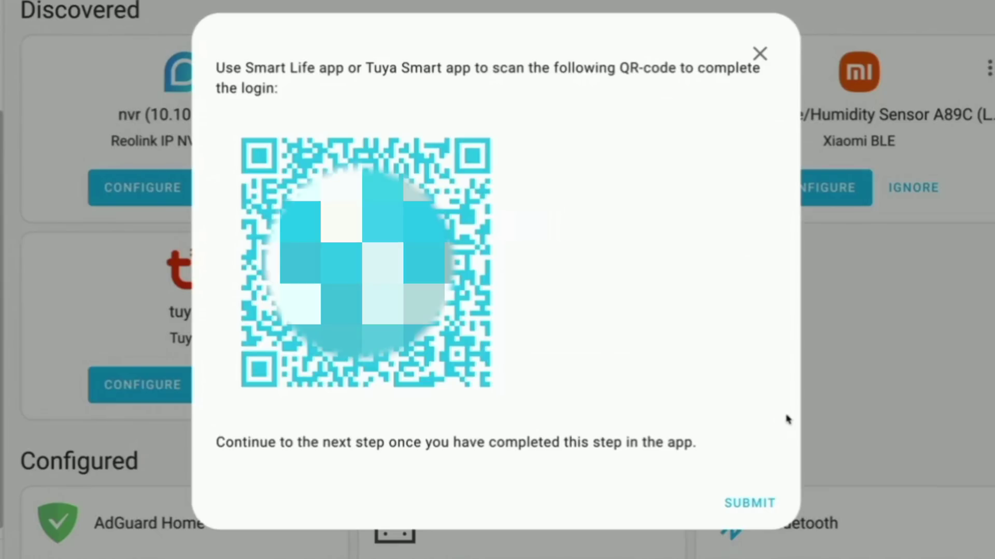
click(783, 511)
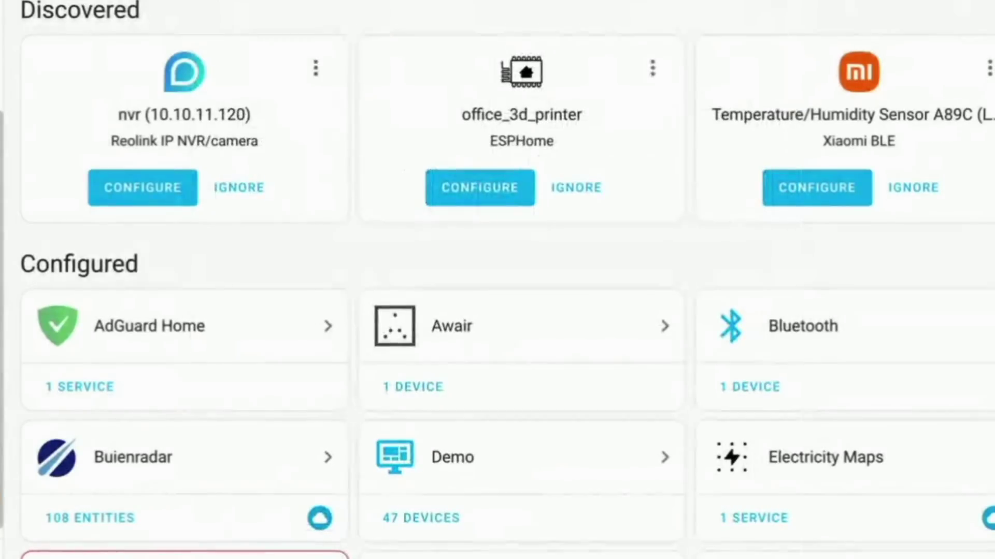
scroll(988, 369, down, 20)
scroll(815, 333, down, 8)
click(239, 186)
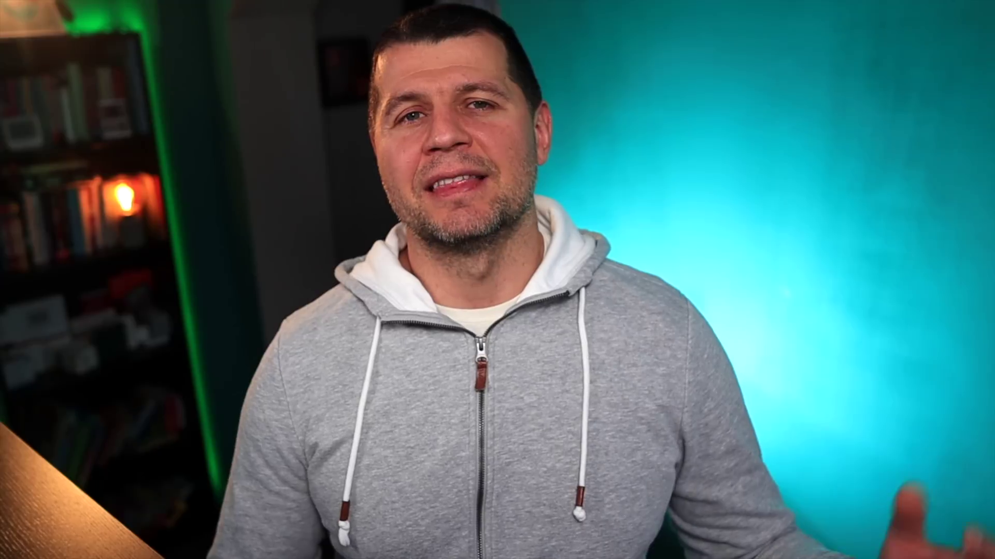
Step: Highlight the last release-note bullet and open the GPSD integration documentation
drag(224, 471, 365, 491)
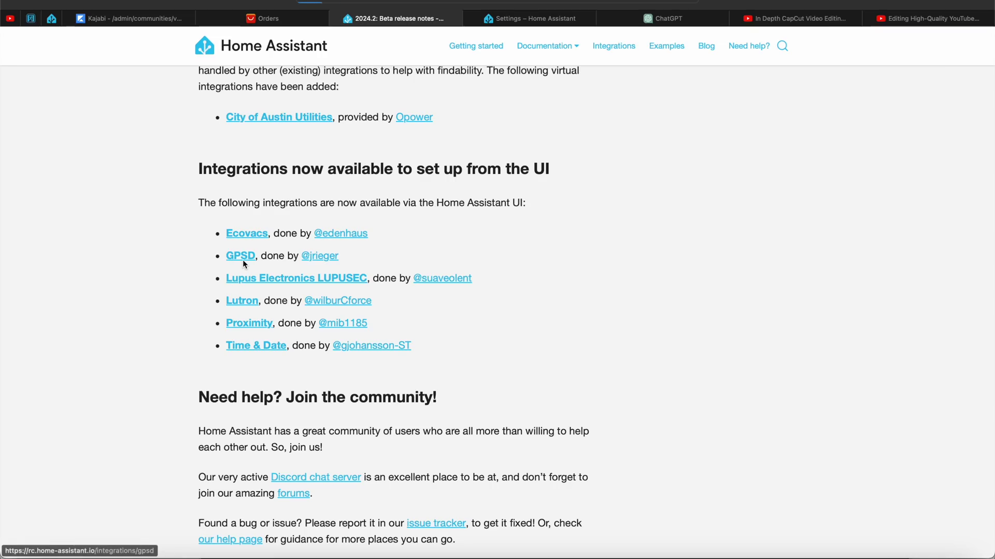
click(242, 255)
Step: Open the Proximity integration documentation and scroll through it
scroll(243, 260, down, 2)
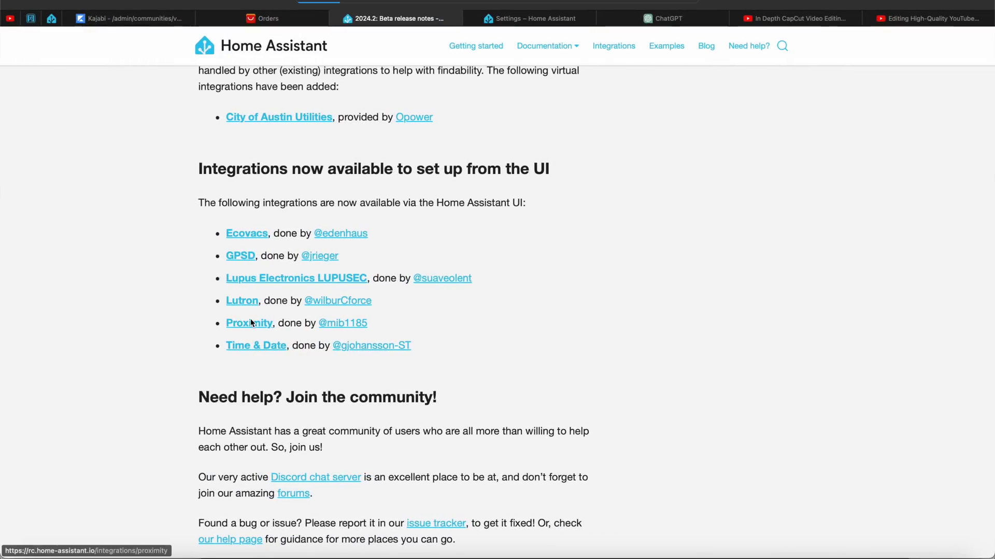
click(251, 323)
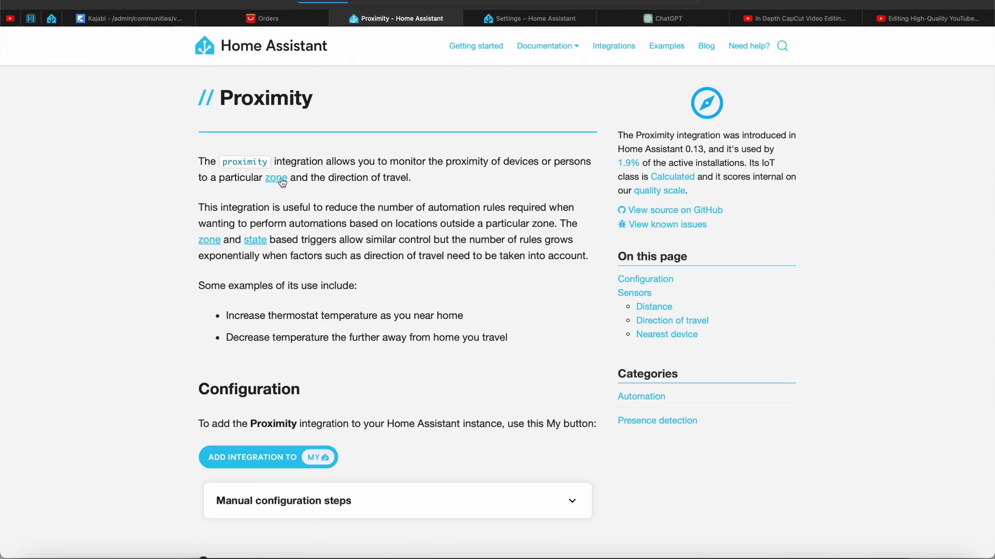
scroll(320, 400, down, 8)
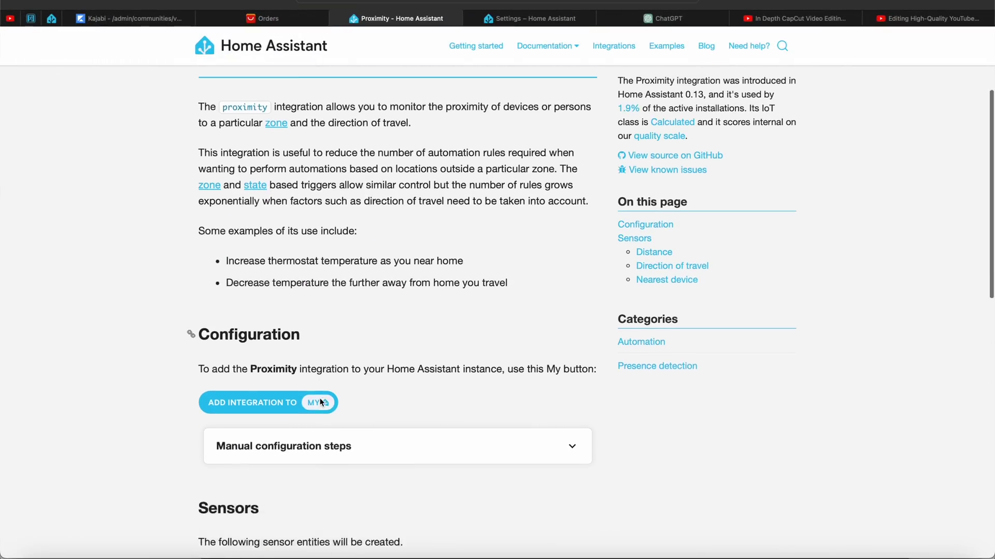
scroll(320, 398, down, 2)
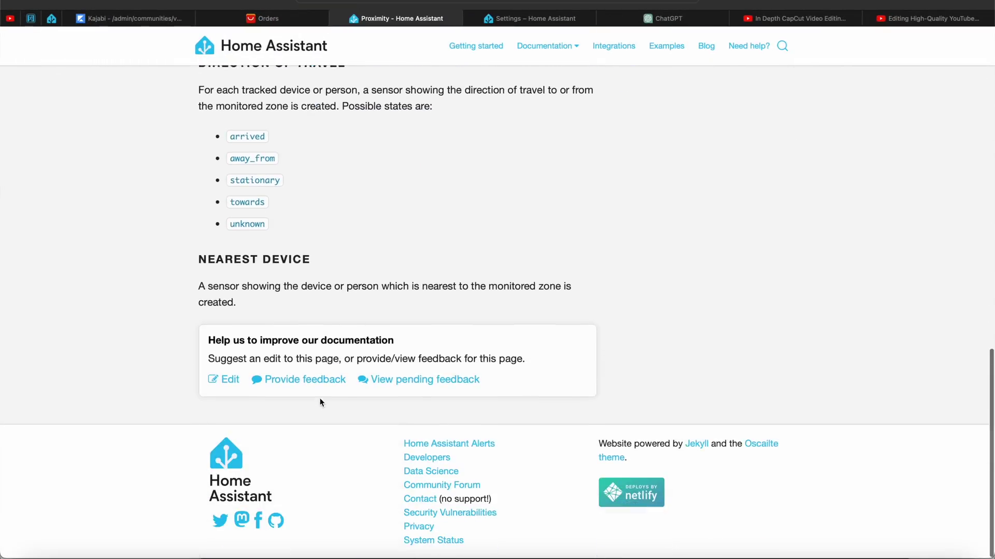
scroll(319, 398, up, 8)
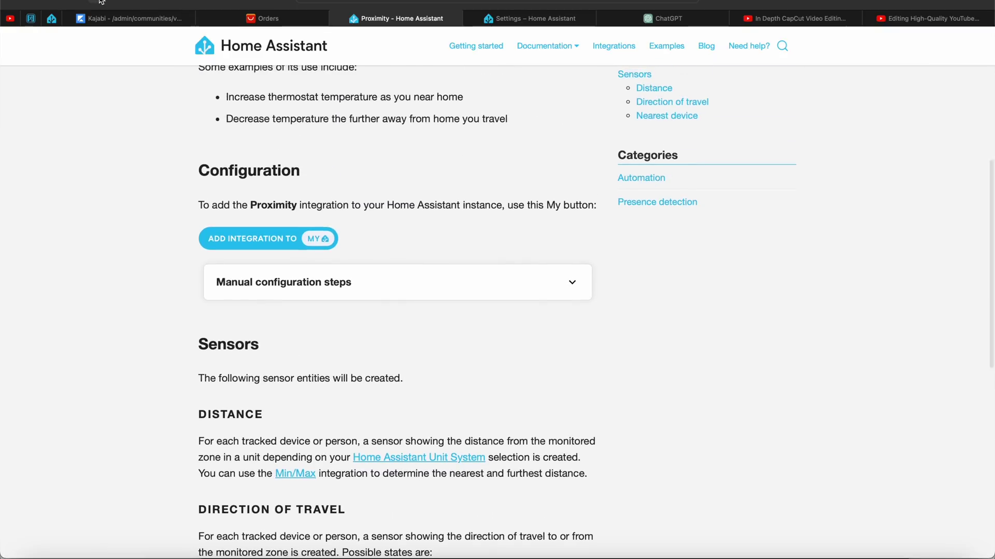
Step: Go back to the release notes and scroll through the Time & Date integration documentation
key(super+bracketleft)
click(251, 347)
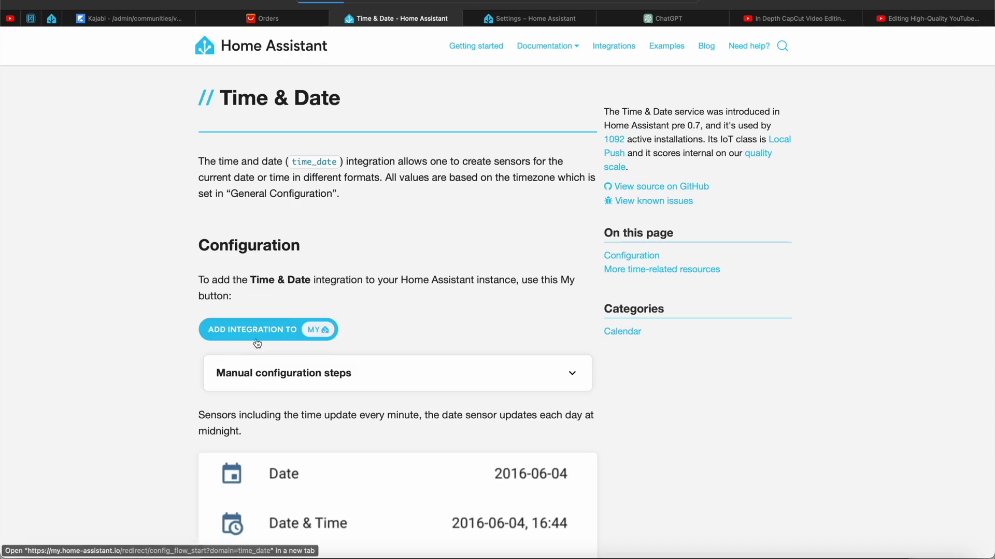
scroll(332, 466, down, 5)
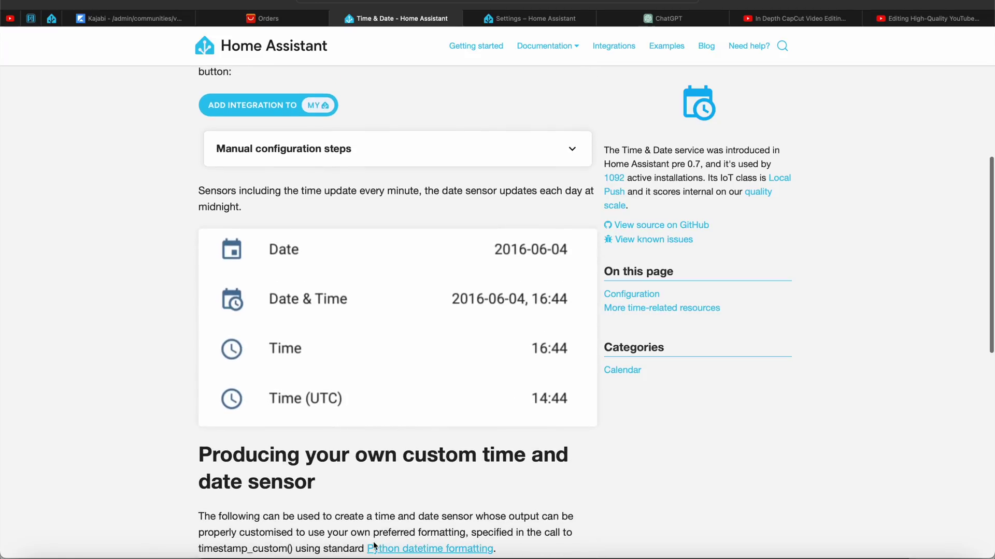
scroll(375, 546, down, 8)
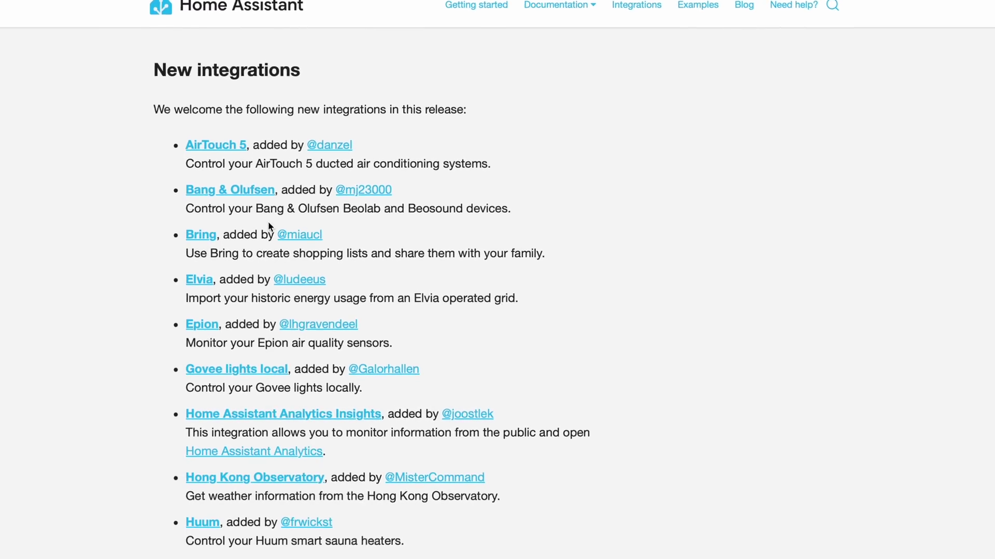
Step: Scroll past the new integrations list to the Backward-incompatible changes section, starting with Authentication and Blink
scroll(270, 228, down, 1)
scroll(270, 214, down, 3)
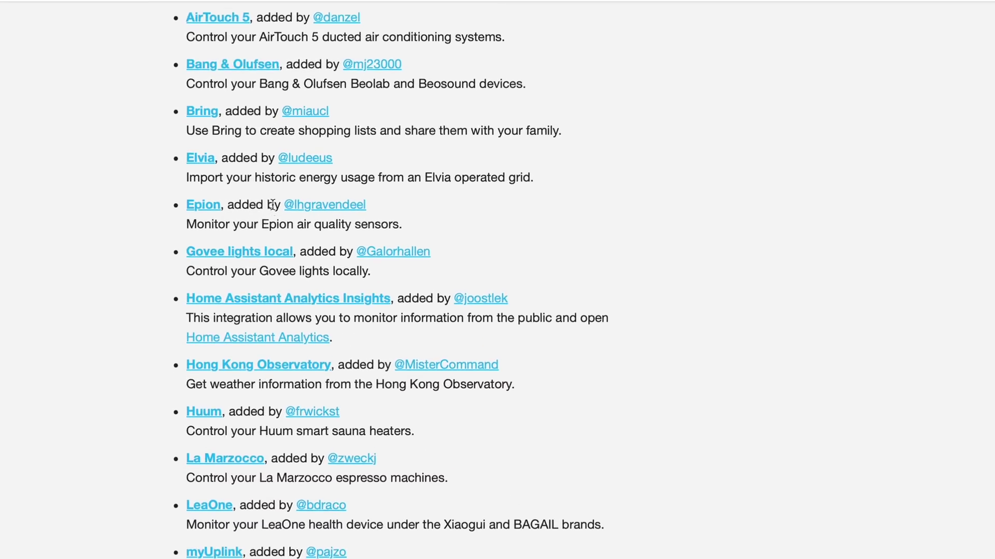
scroll(274, 194, down, 4)
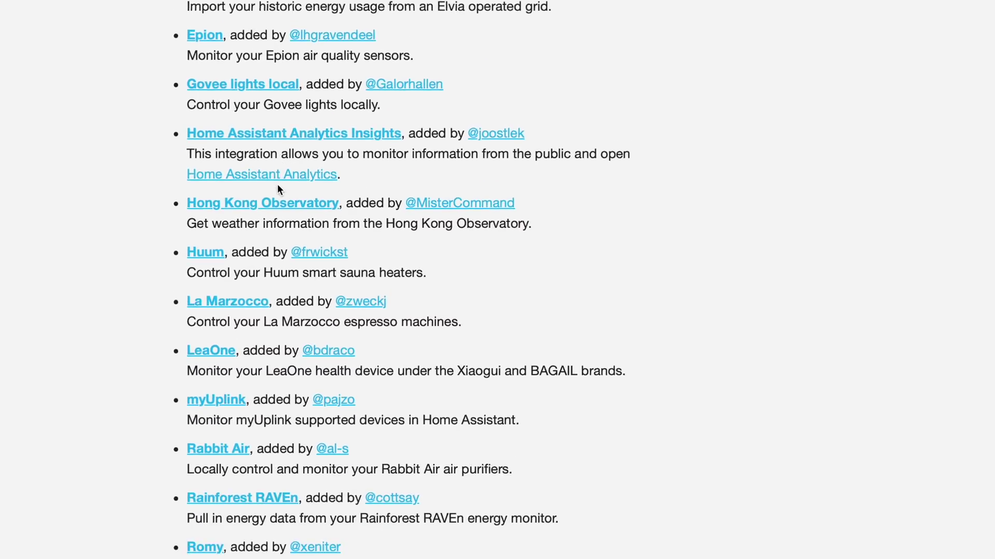
scroll(279, 173, down, 3)
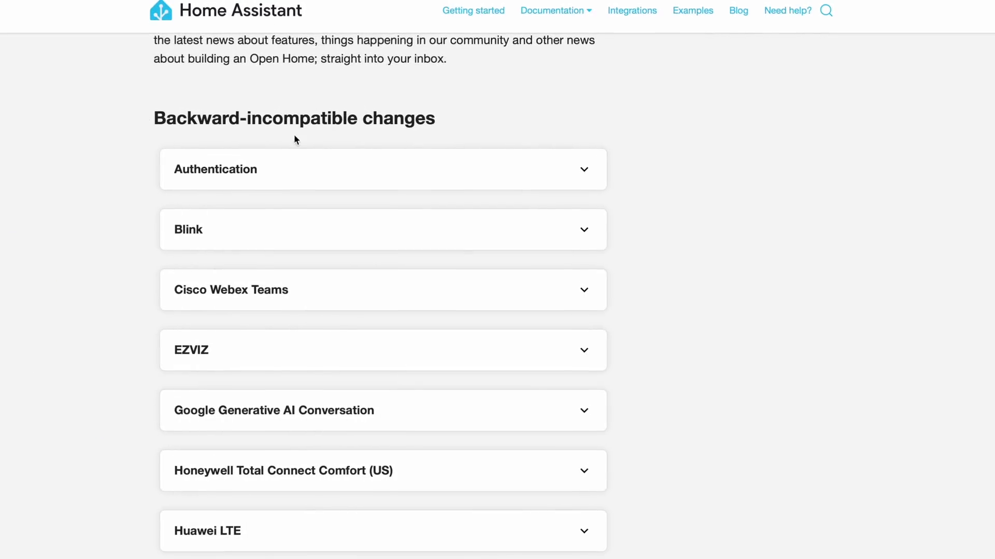
Step: Scroll through the collapsed backward-incompatible changes from Authentication past RESTful Command
scroll(306, 302, down, 1)
scroll(308, 300, down, 6)
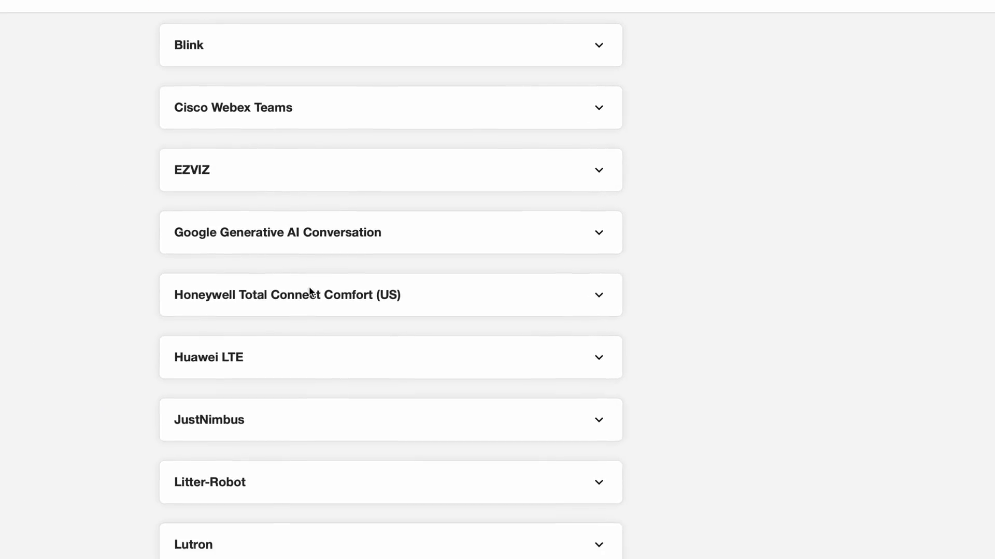
scroll(312, 280, down, 6)
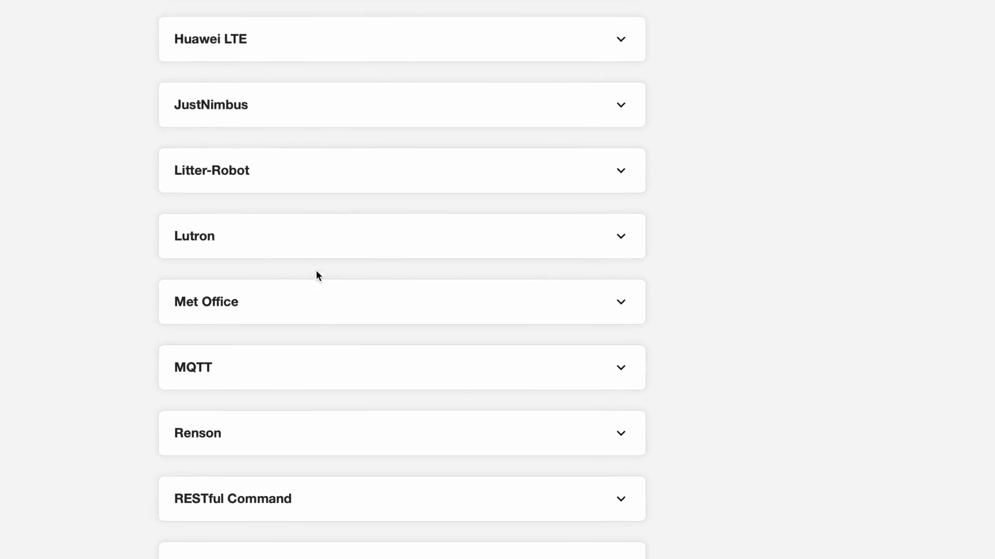
scroll(319, 261, down, 4)
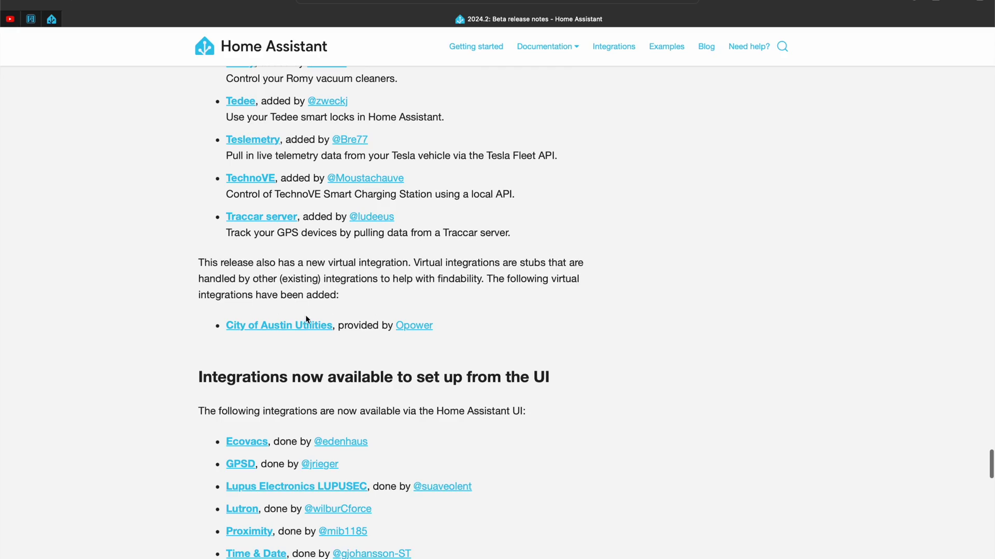
Step: Open the City of Austin Utilities virtual integration documentation from the release notes
click(300, 327)
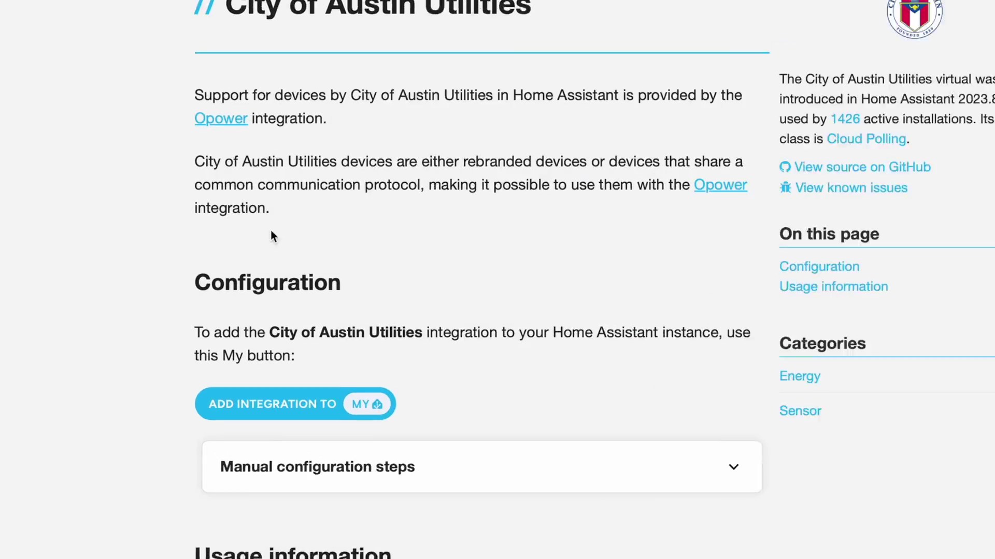